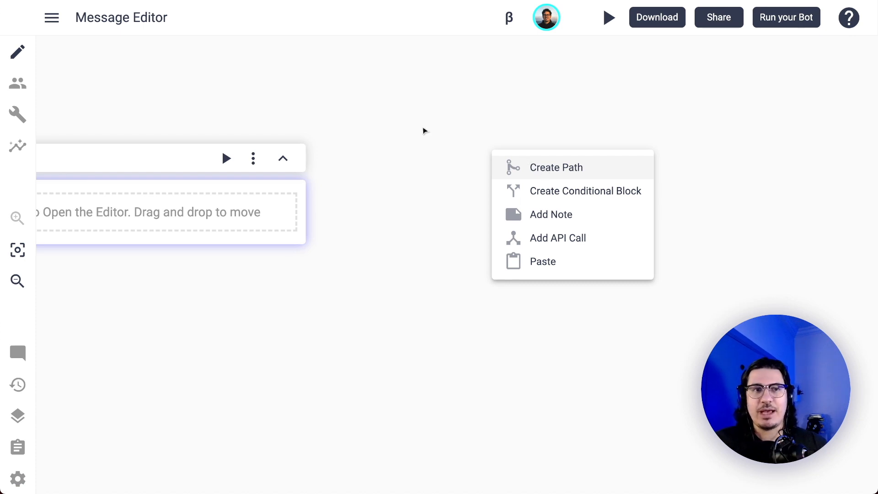
Add the bot message "What's your favorite color?" to the empty Untitled Path.
drag(377, 151, 624, 141)
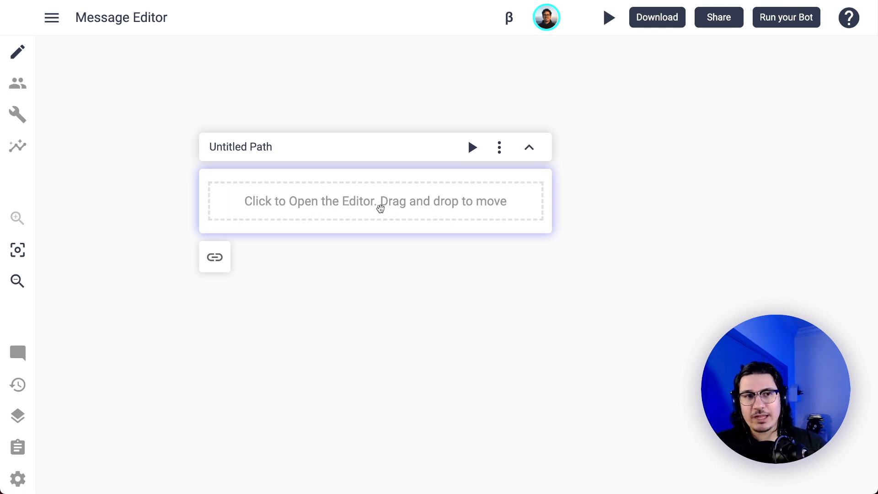
click(381, 209)
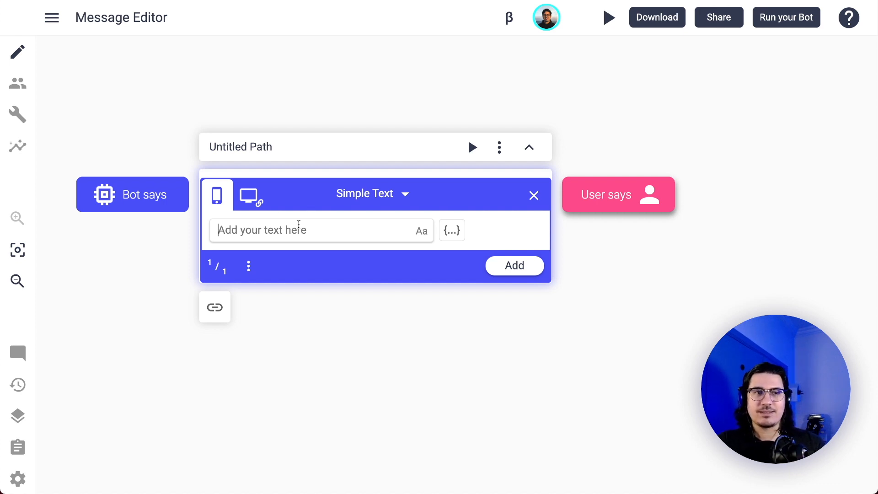
text(What's your )
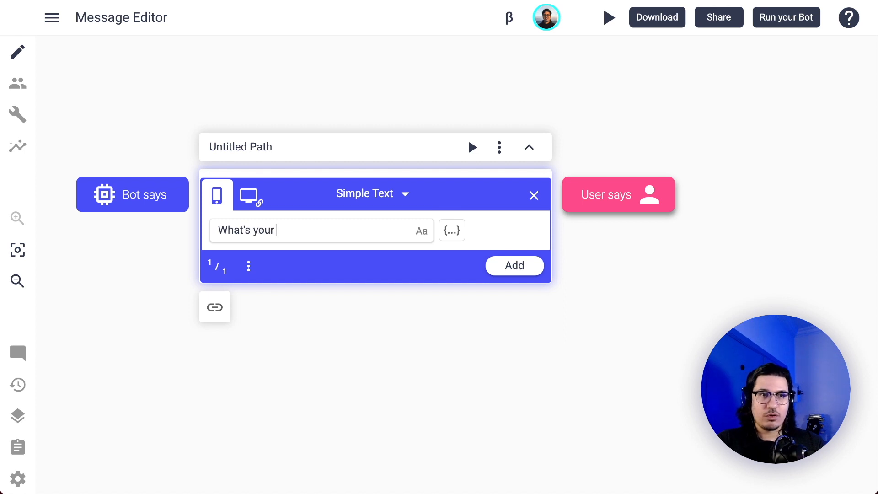
text(favorite color?)
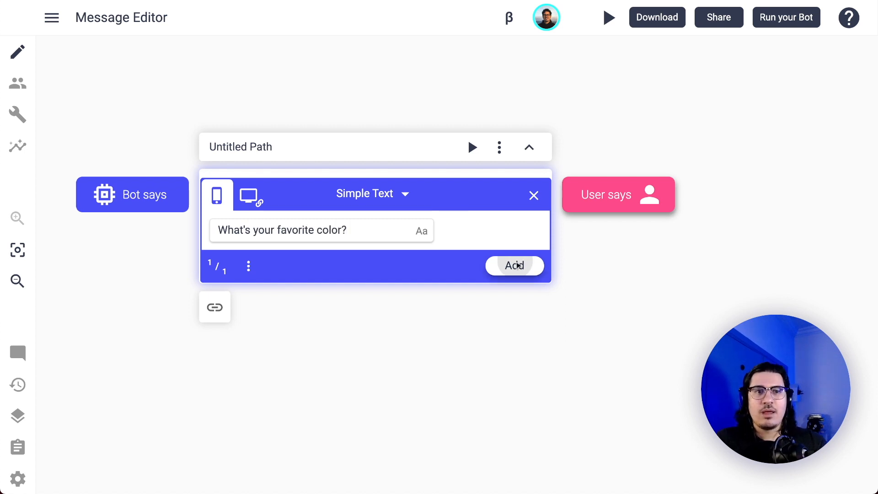
click(628, 206)
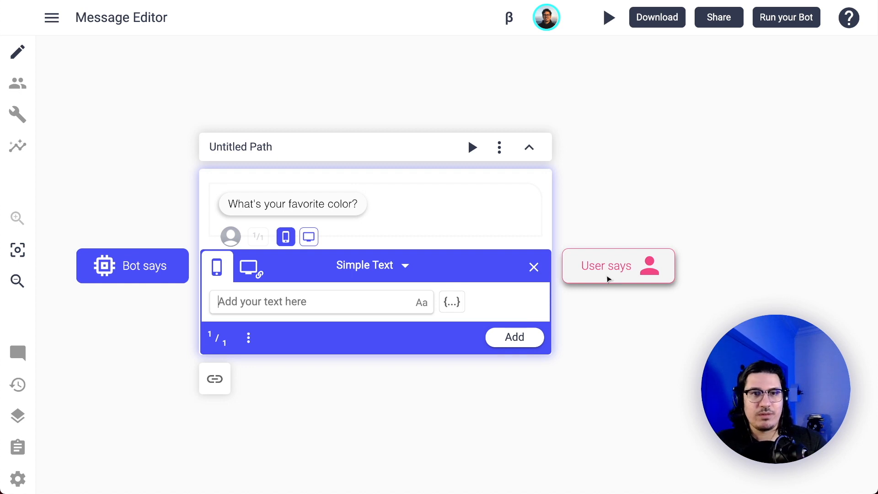
Add the user reply "Pink" below the favorite color question.
click(608, 278)
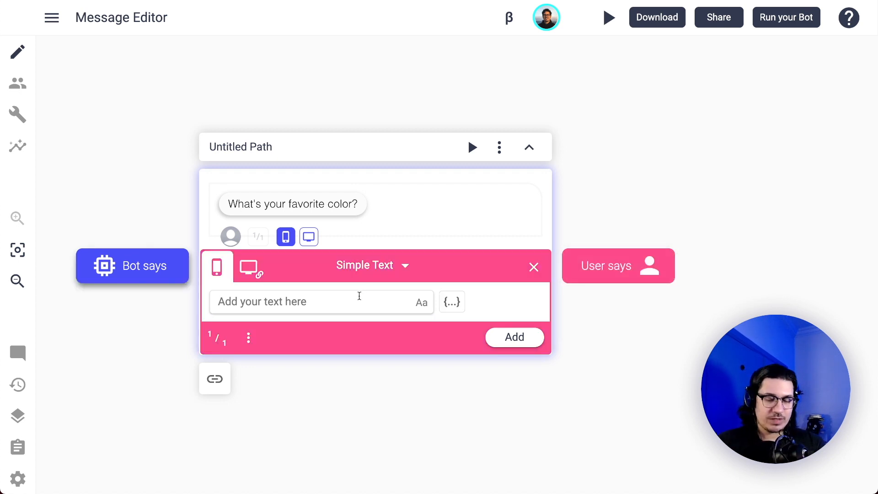
text(Pink)
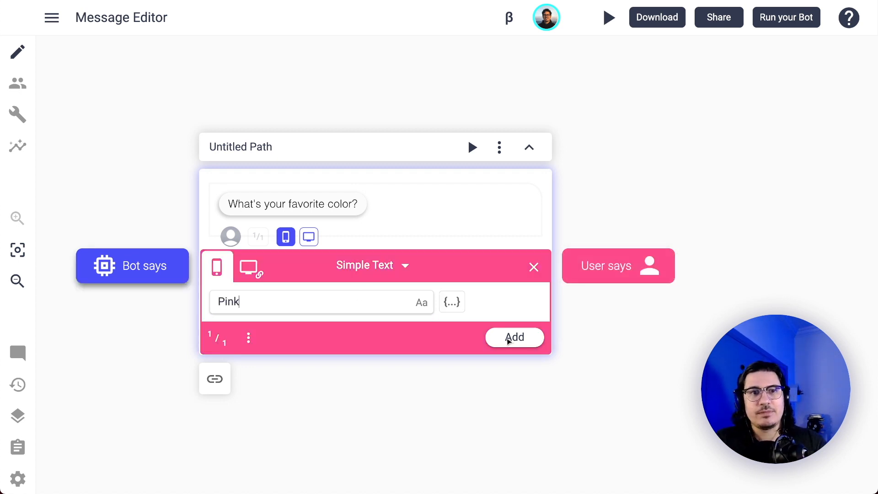
click(513, 337)
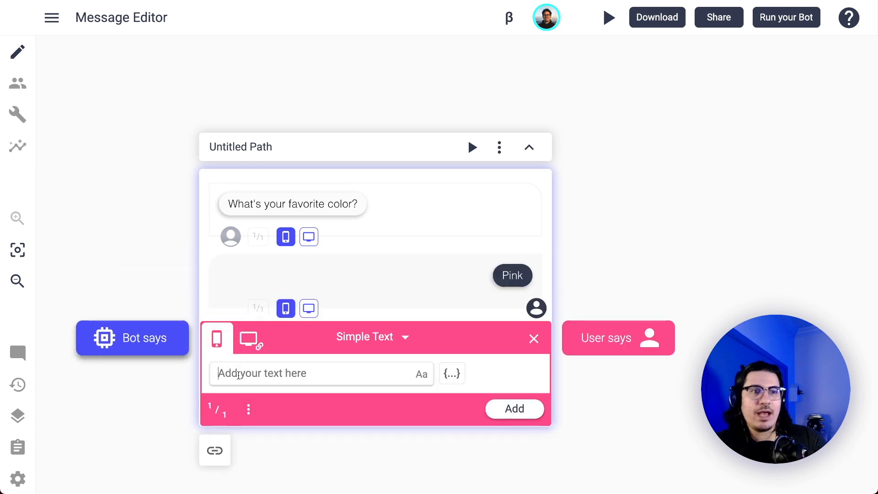
Add the bot message "That's a great color!" below the user's Pink reply.
click(153, 355)
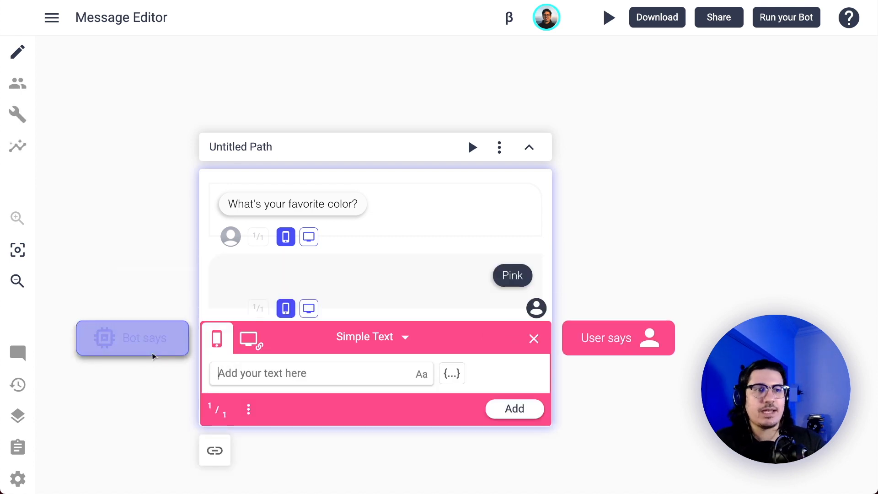
click(583, 348)
click(168, 346)
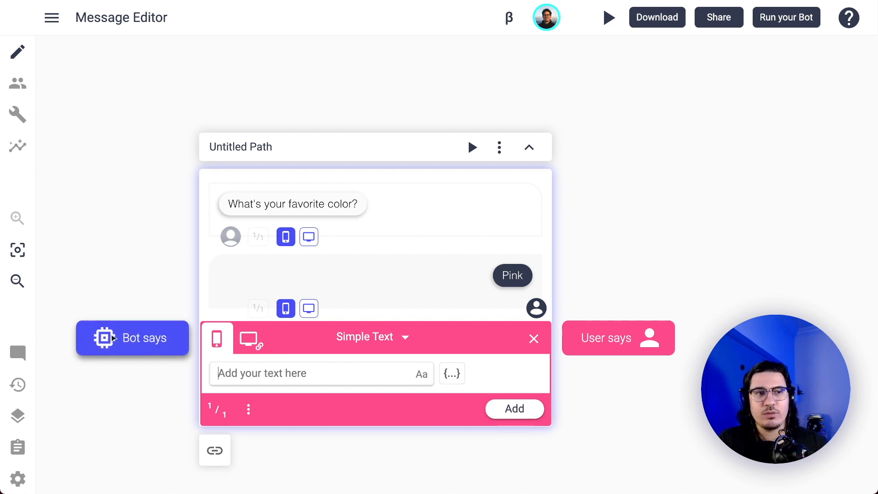
click(266, 374)
text(That's a great color!)
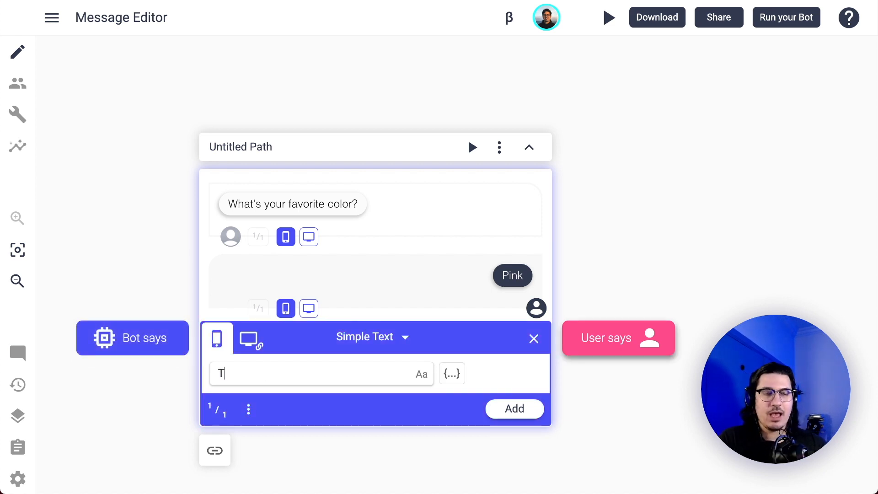
click(512, 410)
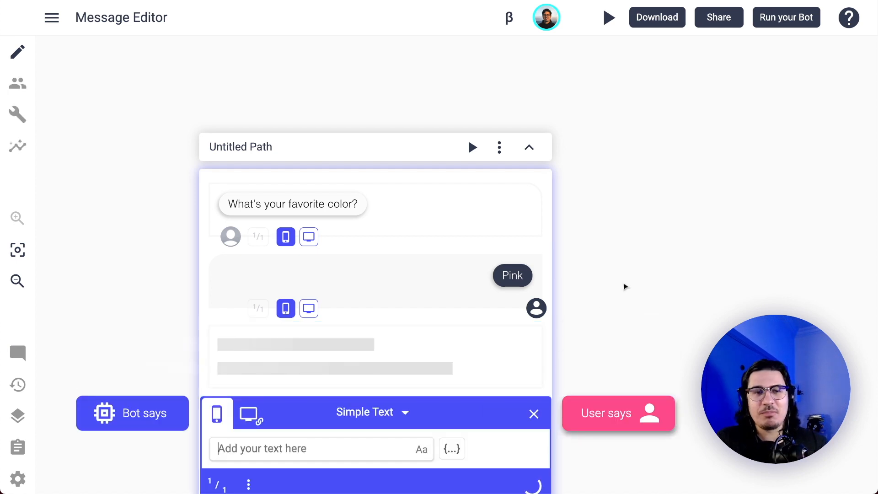
Split the conversation after the Pink reply so that "That's a great color!" goes into a separate path.
click(612, 368)
drag(665, 357, 683, 302)
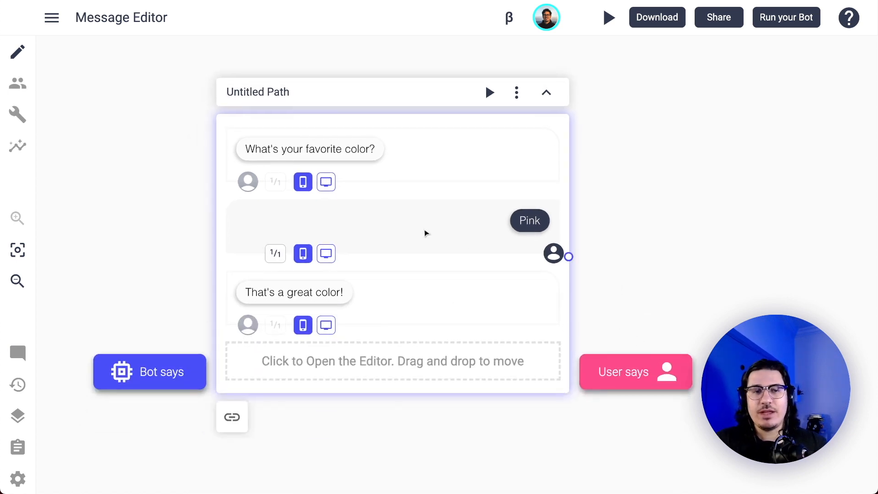
right_click(449, 269)
click(486, 282)
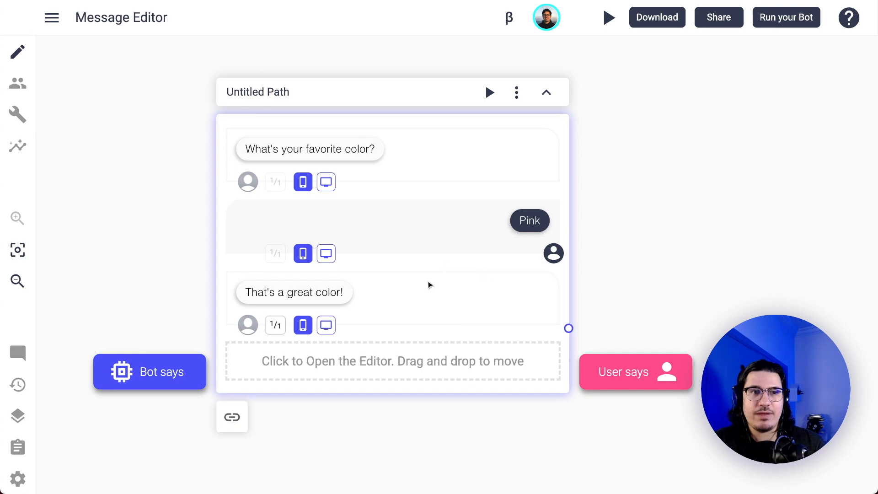
Link the end of Untitled Path to Untitled Path 2.
scroll(397, 338, down, 3)
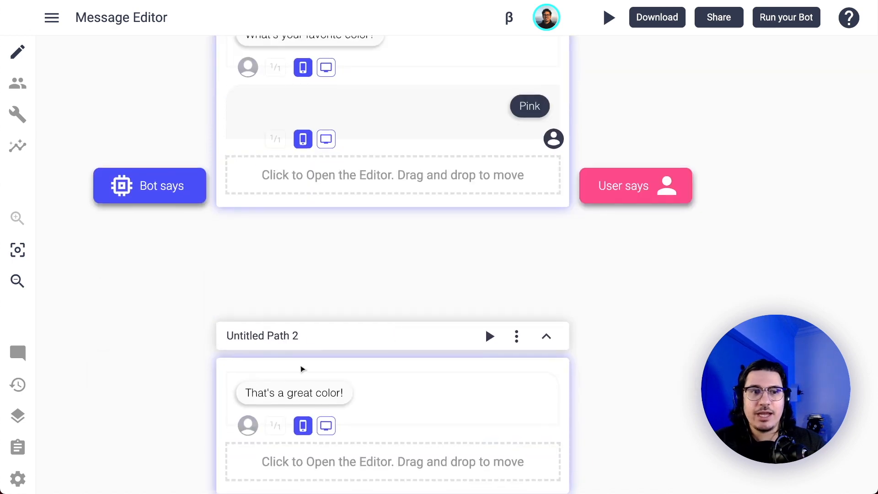
scroll(399, 376, up, 2)
scroll(399, 376, down, 4)
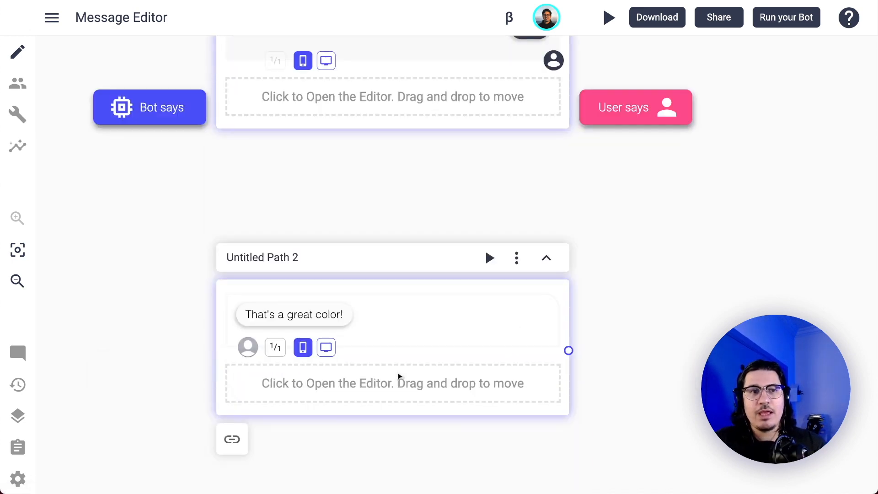
scroll(399, 376, up, 4)
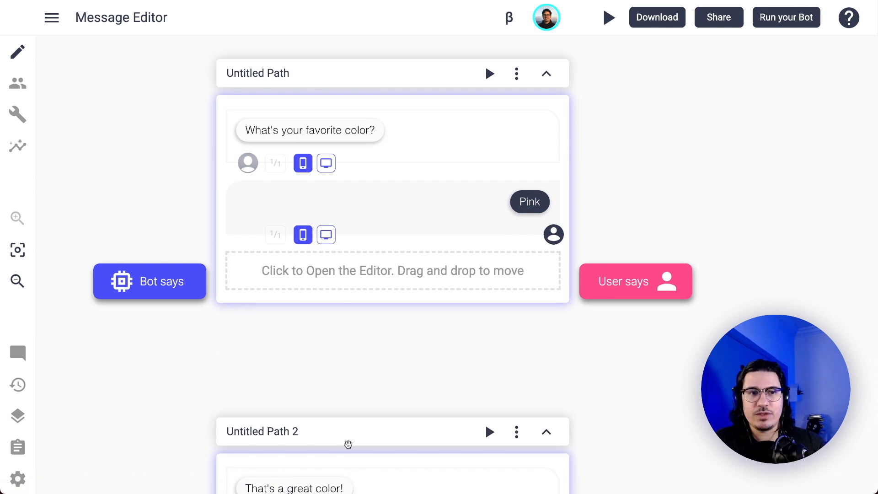
scroll(349, 443, down, 1)
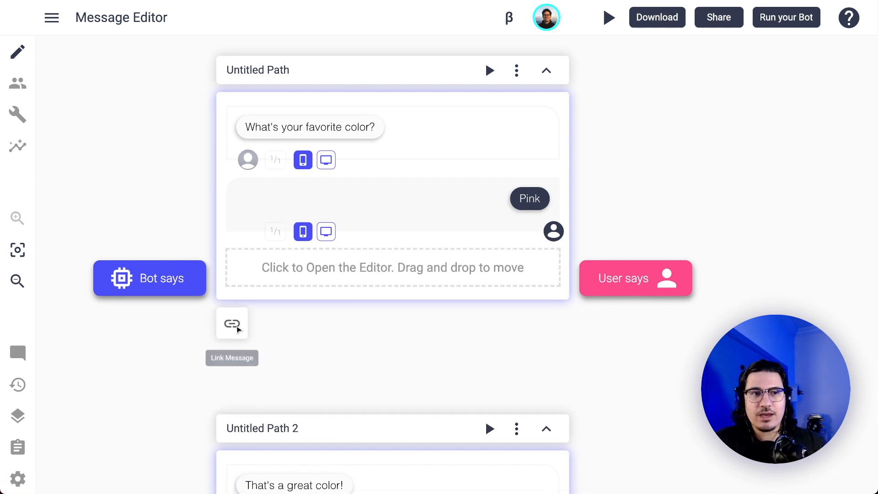
drag(233, 323, 223, 425)
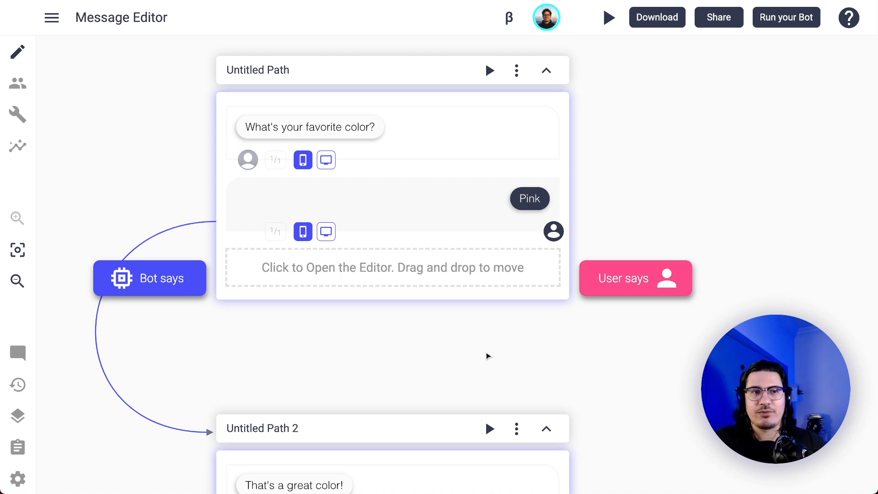
Open the "What's your favorite color?" message to view its editing options, and close it without changes.
scroll(488, 356, down, 5)
scroll(486, 355, up, 6)
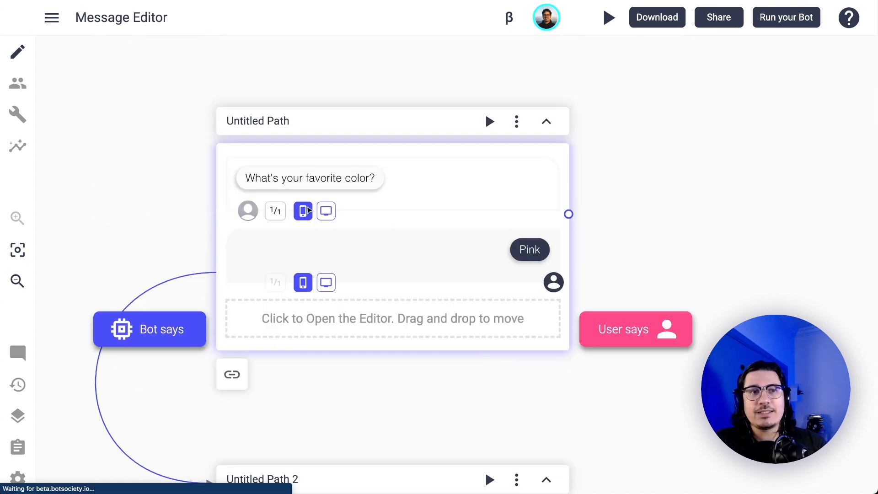
click(354, 182)
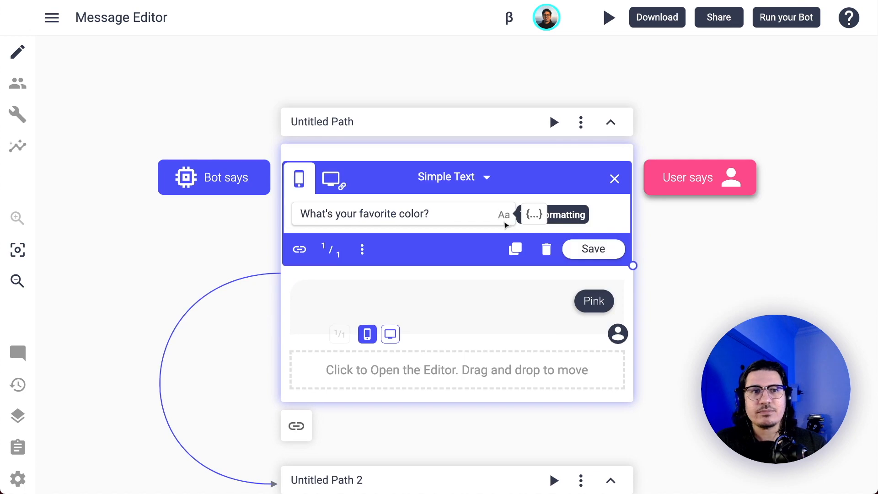
click(614, 178)
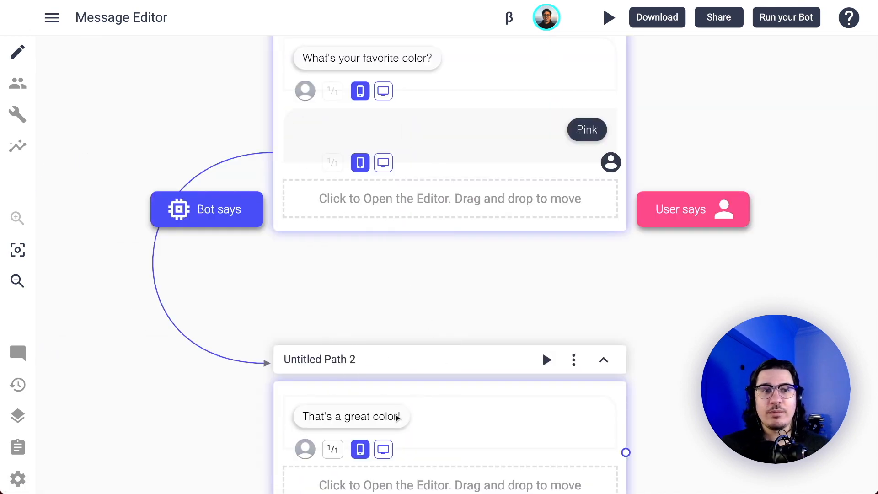
Start a new bot message below the Pink reply in Untitled Path.
drag(398, 415, 380, 440)
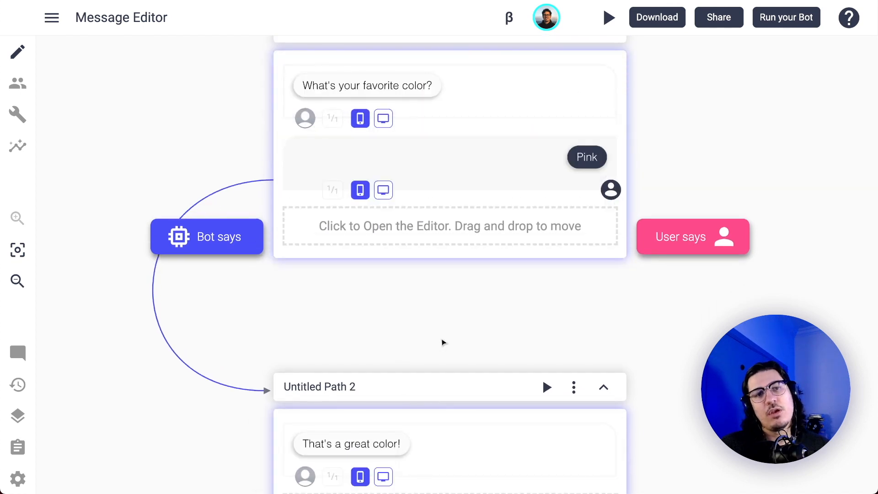
drag(531, 309, 489, 309)
mouse_move(410, 243)
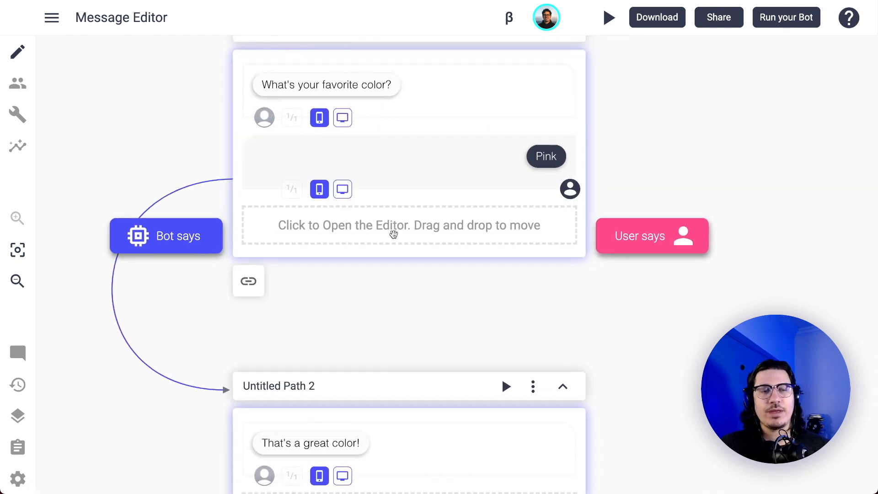
click(391, 230)
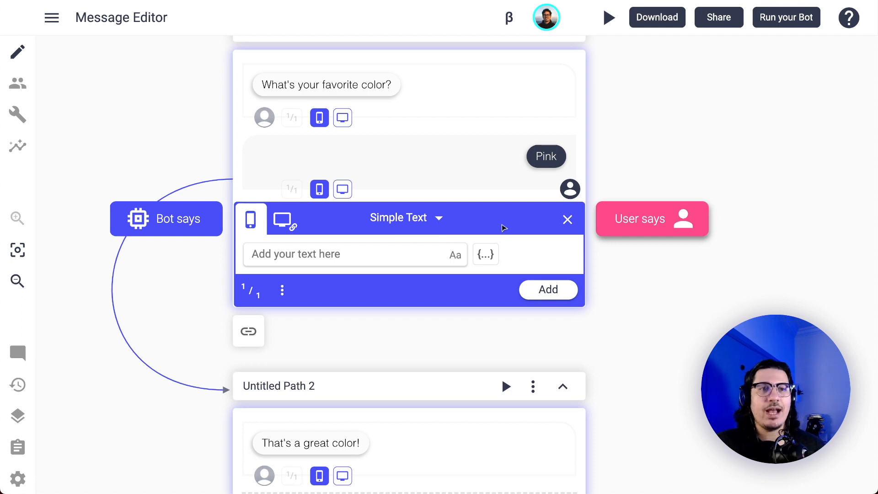
Preview the Image, Carousel and Buttons message types for the new bot message.
click(422, 220)
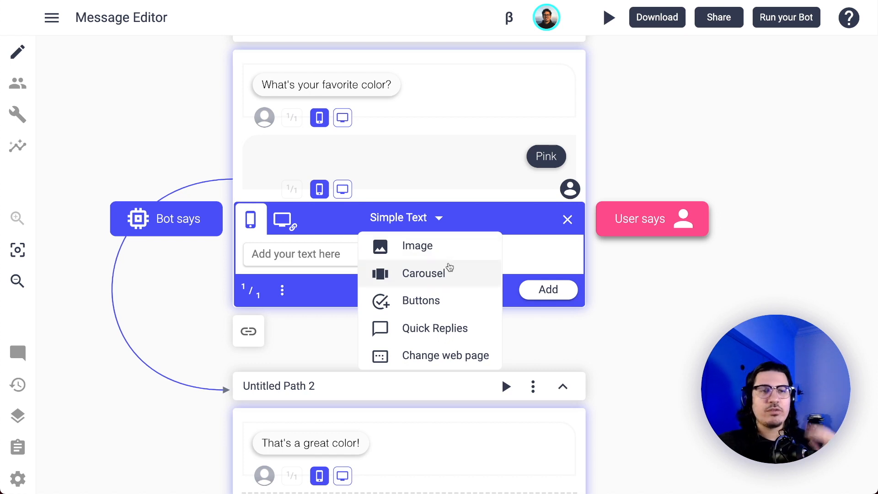
click(450, 254)
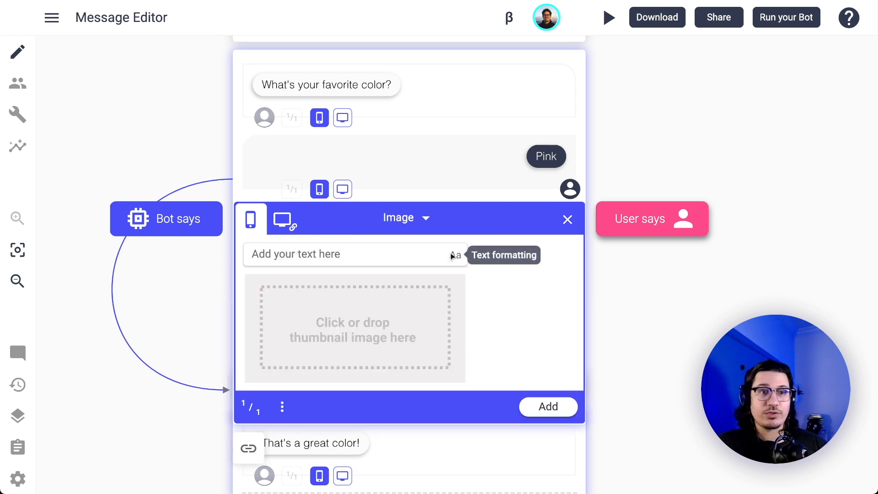
click(421, 219)
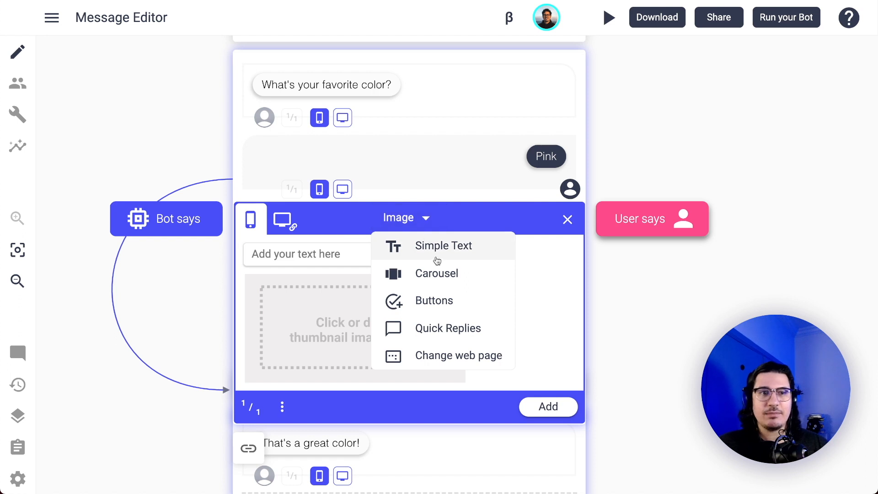
click(442, 272)
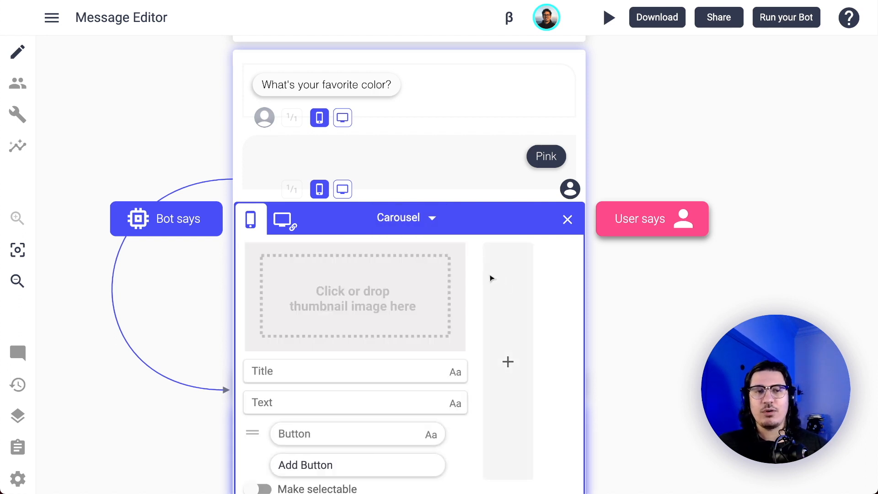
click(417, 218)
click(460, 300)
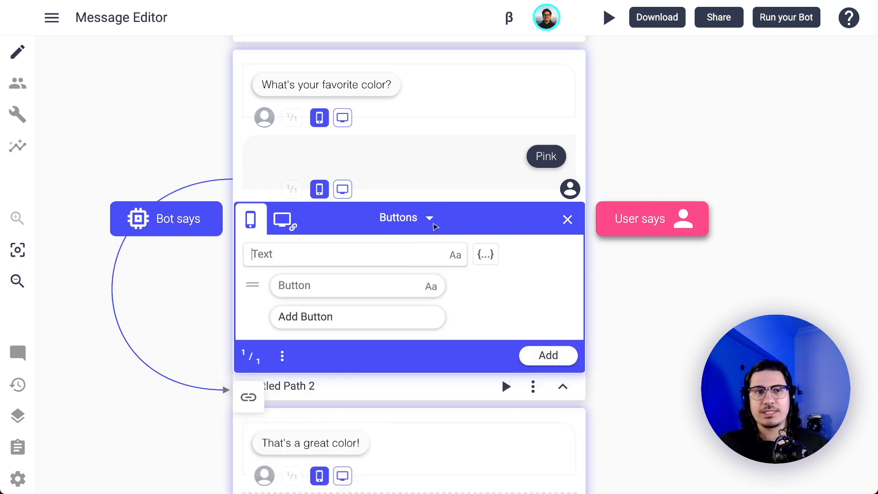
Set the new bot message to Quick Replies with the options Pink, Blue, Yellow and Green.
click(427, 220)
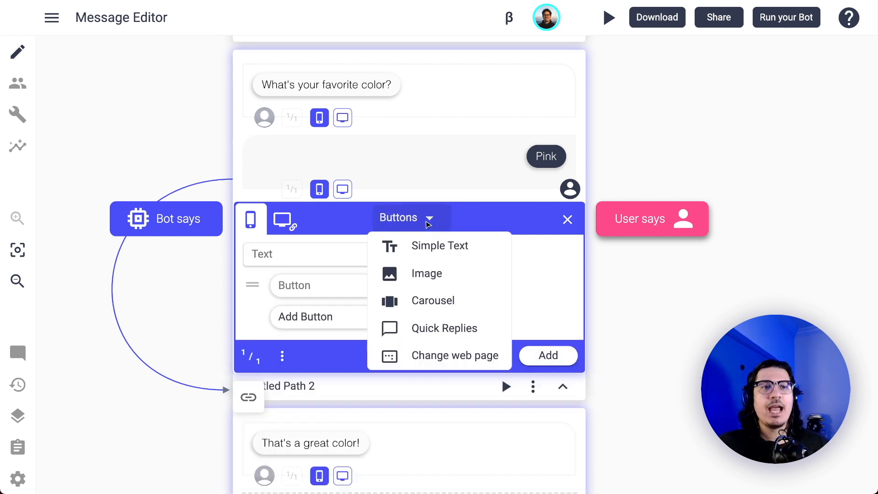
click(448, 321)
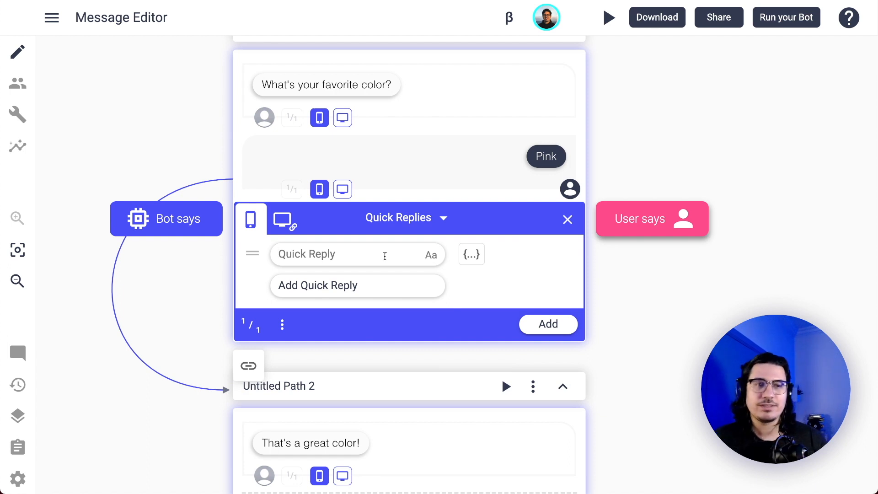
text(Pink)
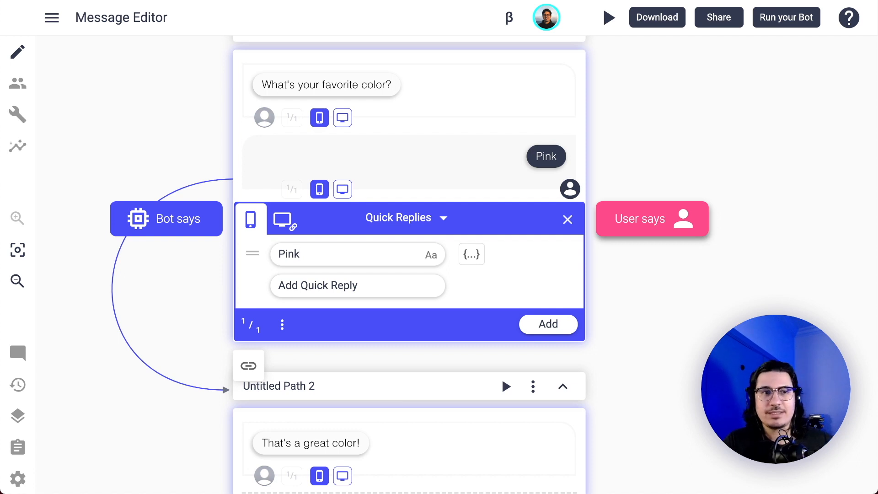
key(Return)
text(Blue)
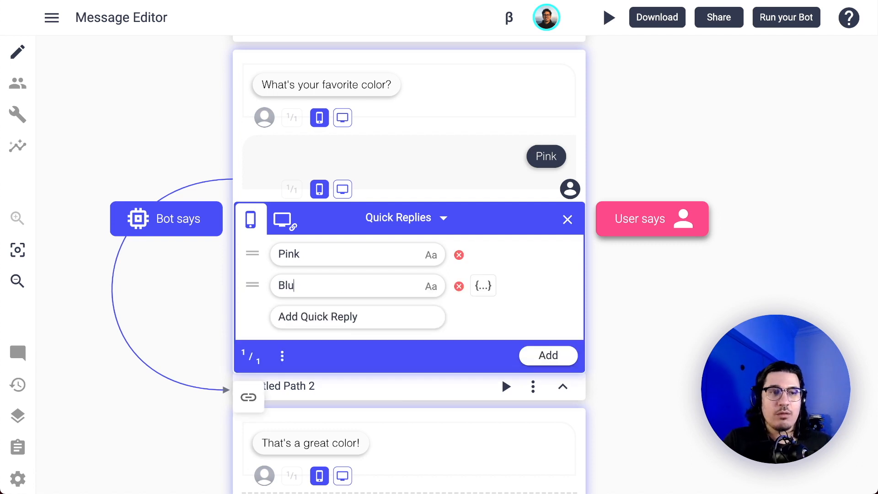
key(Return)
text(Yellow)
key(Return)
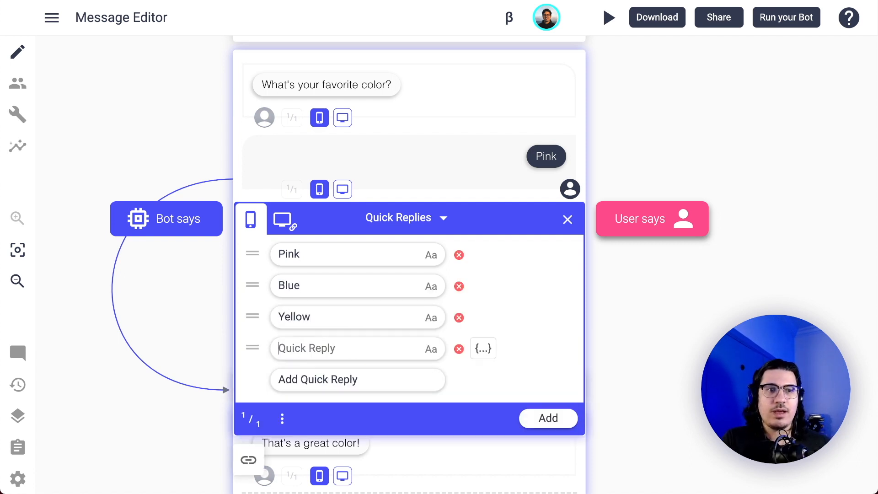
text(Green)
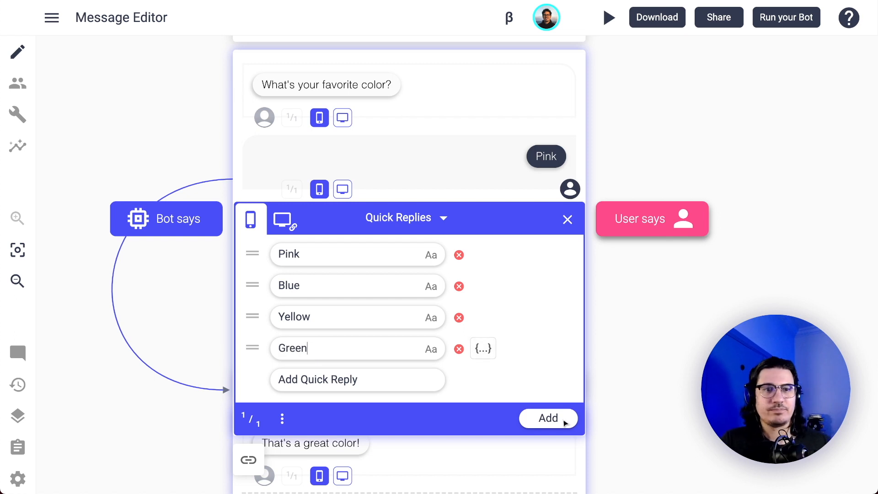
Add the quick replies so they continue in the same path, and place them above the Pink user reply.
click(564, 422)
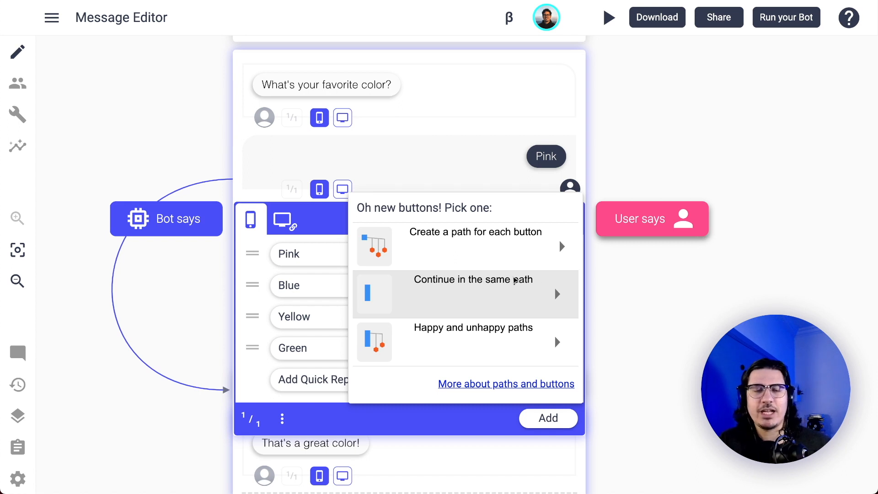
click(500, 307)
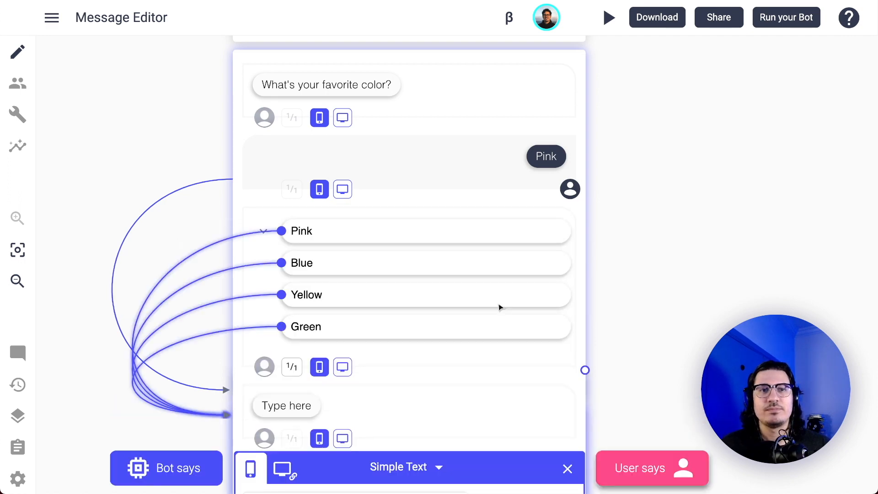
scroll(459, 292, down, 2)
scroll(460, 293, up, 1)
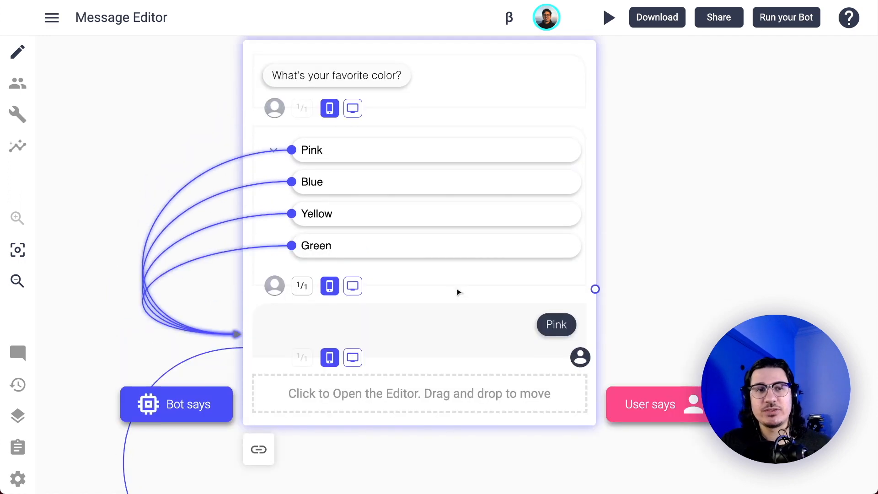
scroll(460, 293, down, 4)
scroll(459, 293, up, 5)
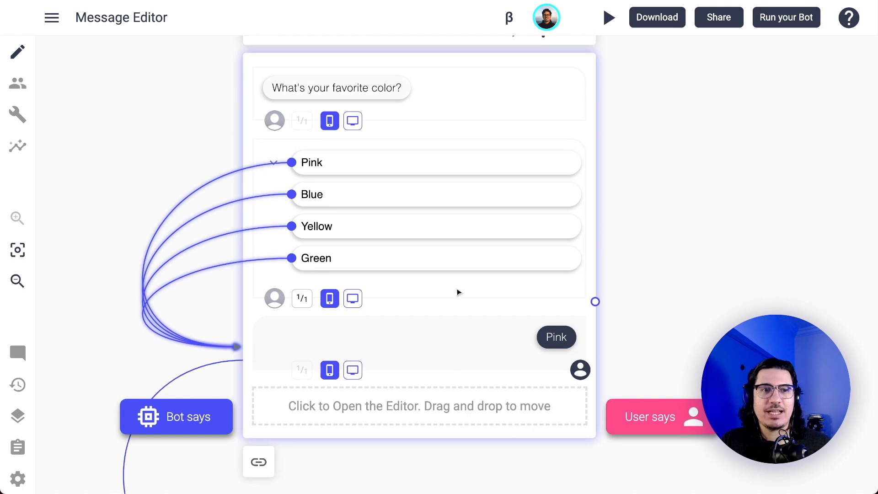
Compare the desktop and mobile versions of the "What's your favorite color?" message.
click(355, 125)
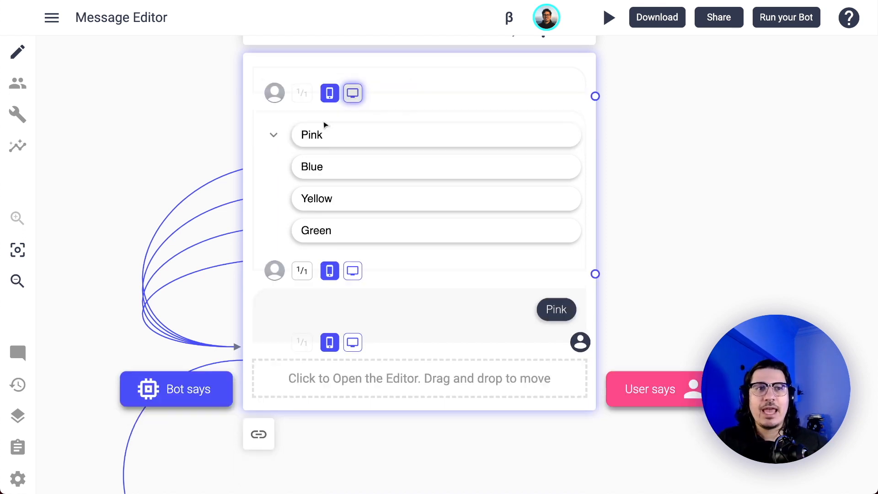
click(331, 121)
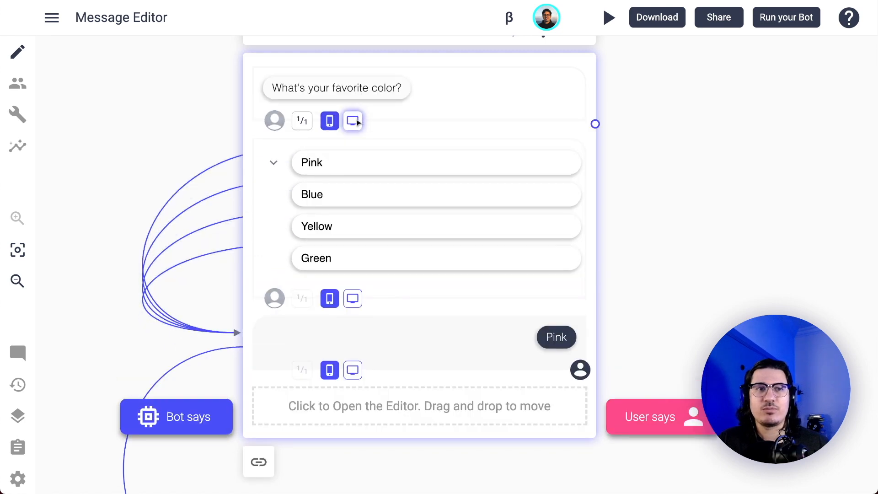
click(355, 122)
click(330, 120)
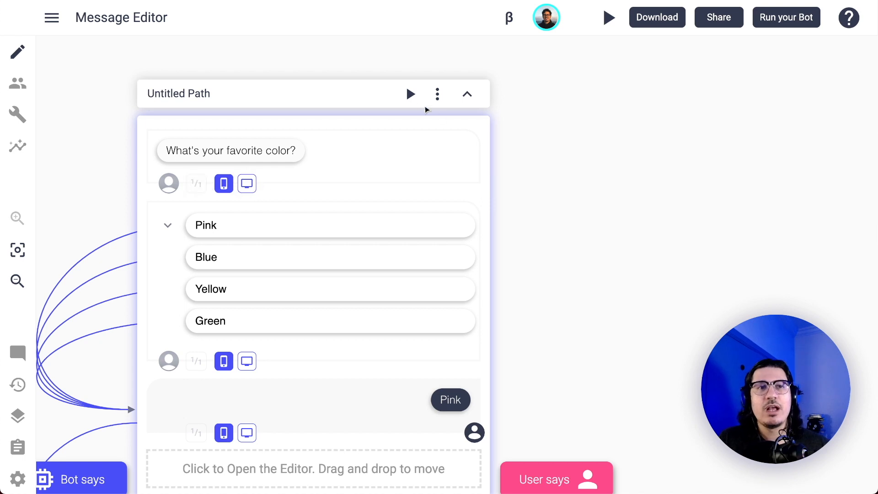
Play Untitled Path and switch its preview between the mobile and desktop views.
click(411, 95)
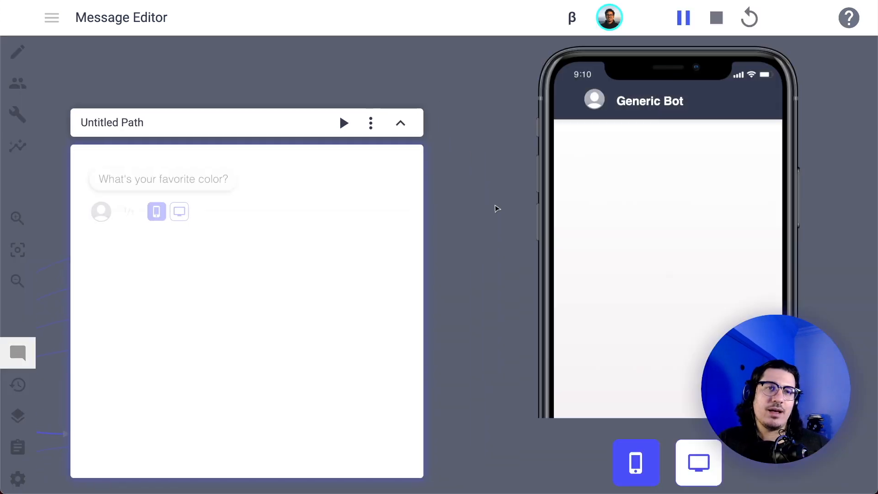
click(689, 466)
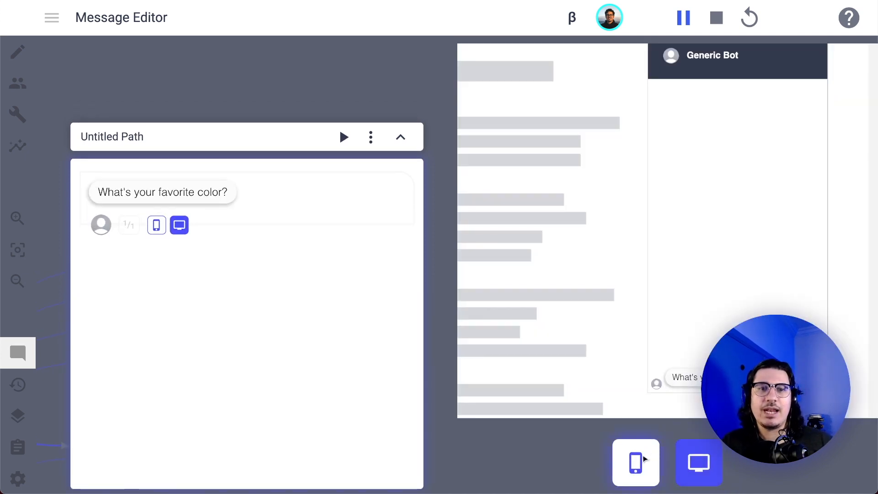
click(635, 463)
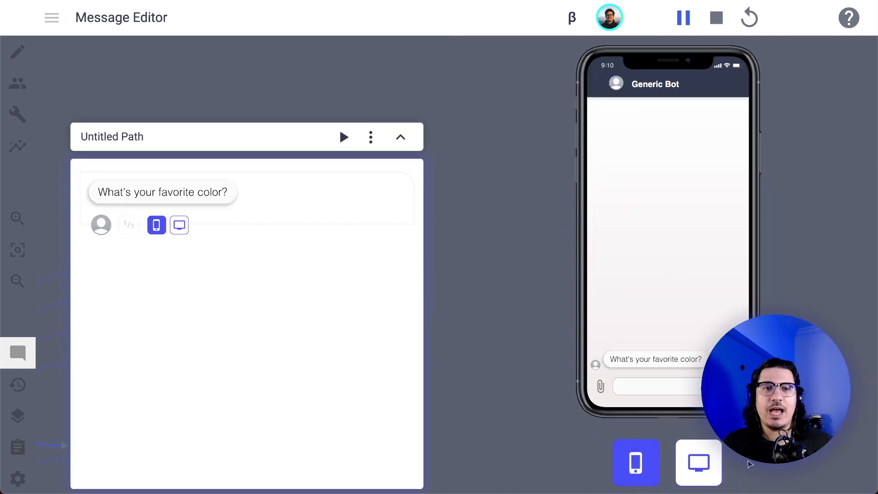
click(702, 462)
click(639, 452)
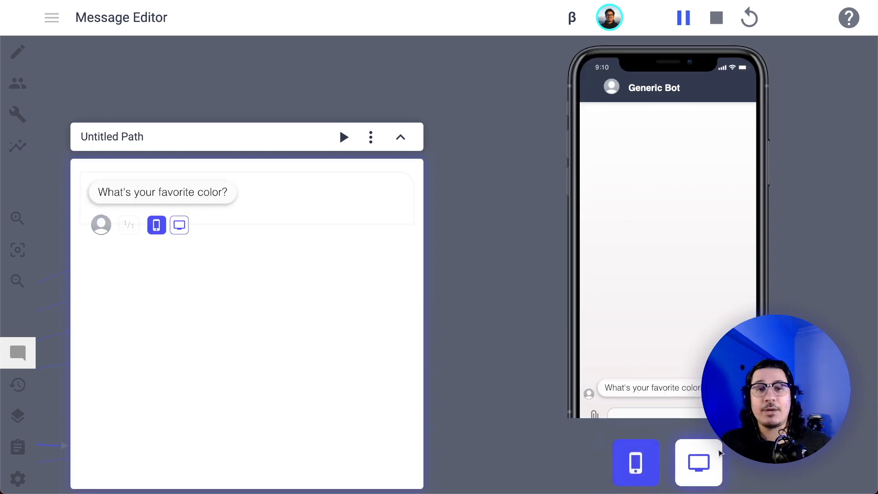
click(709, 460)
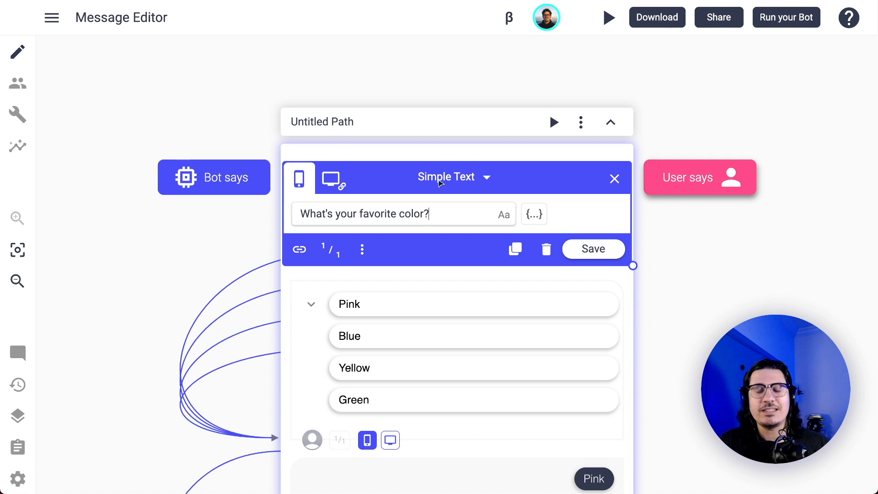
Examine the text formatting options of the "What's your favorite color?" message without applying any.
click(409, 213)
triple_click(409, 213)
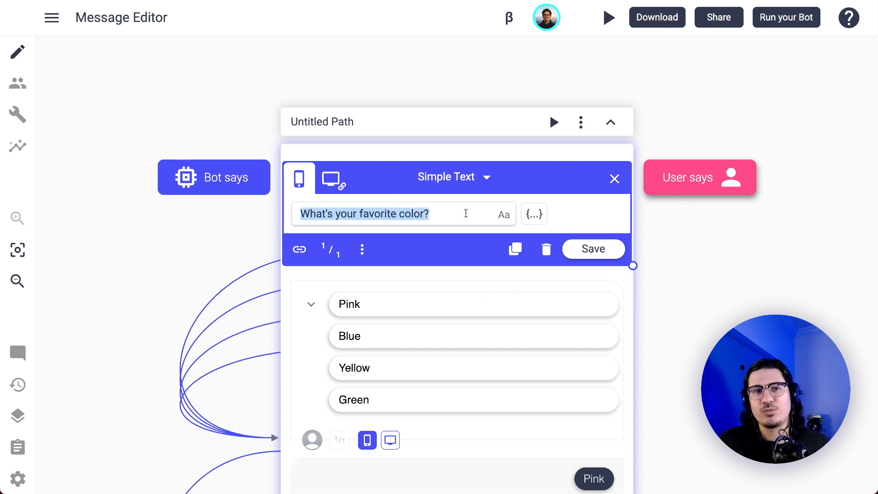
click(466, 213)
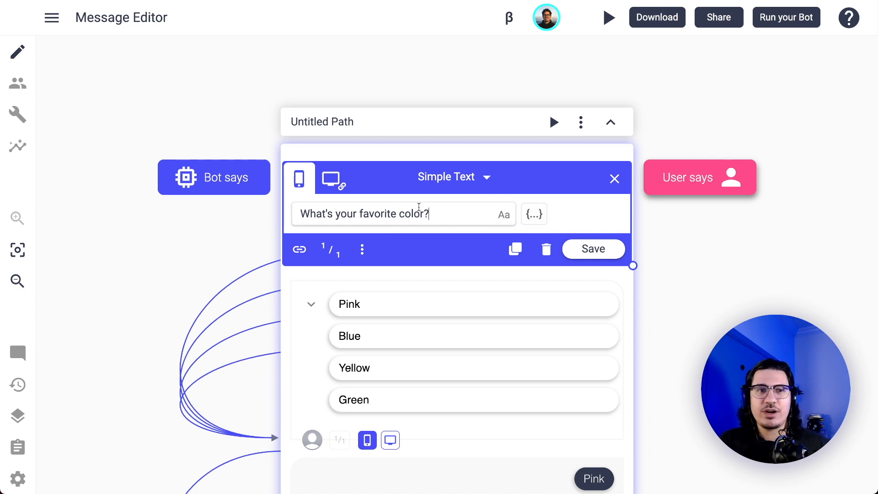
click(505, 216)
click(476, 216)
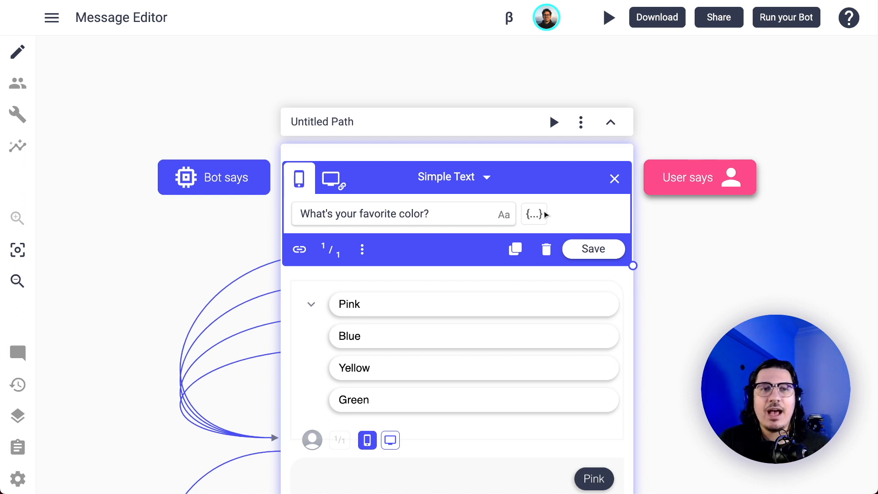
click(505, 214)
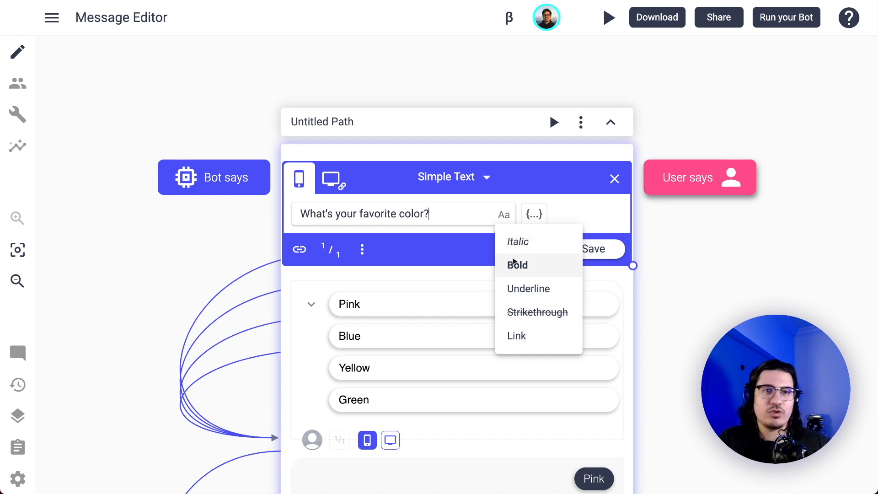
click(442, 216)
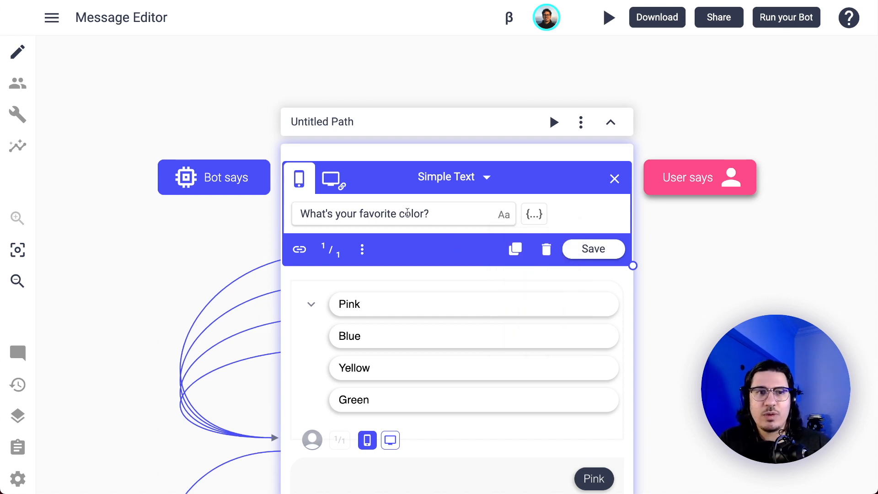
Make the word "color" bold in the "What's your favorite color?" message and save it.
double_click(407, 214)
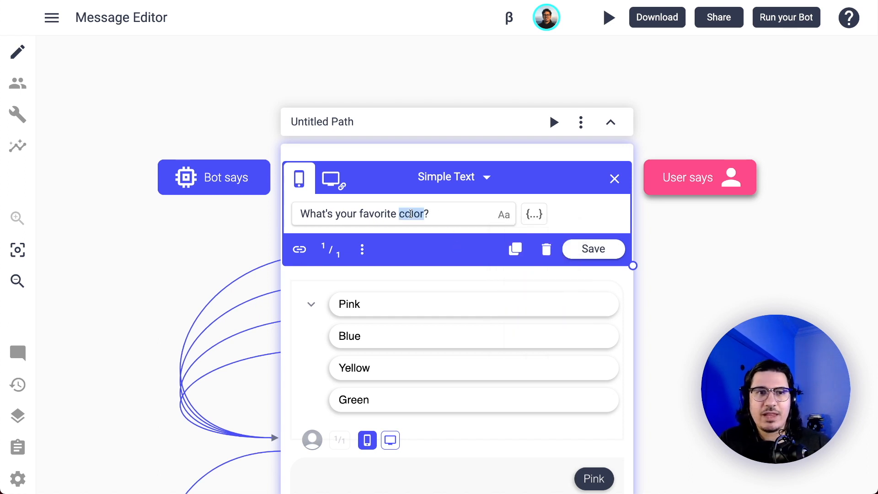
click(505, 215)
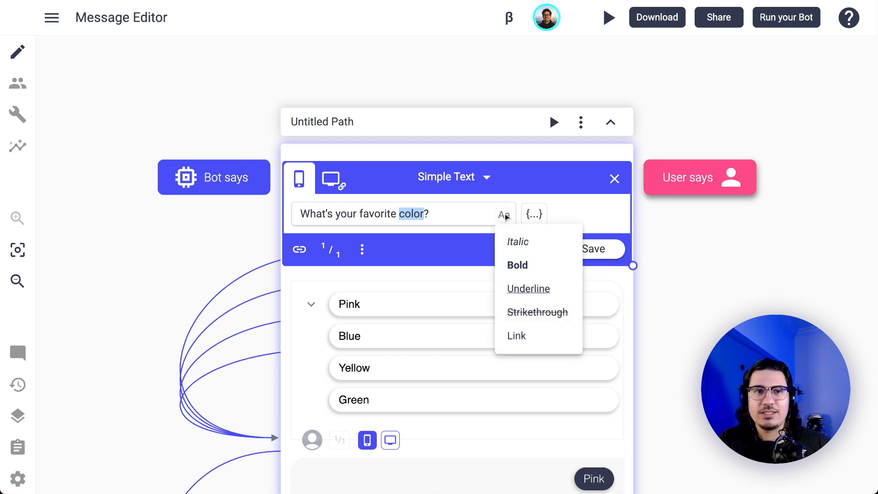
click(521, 265)
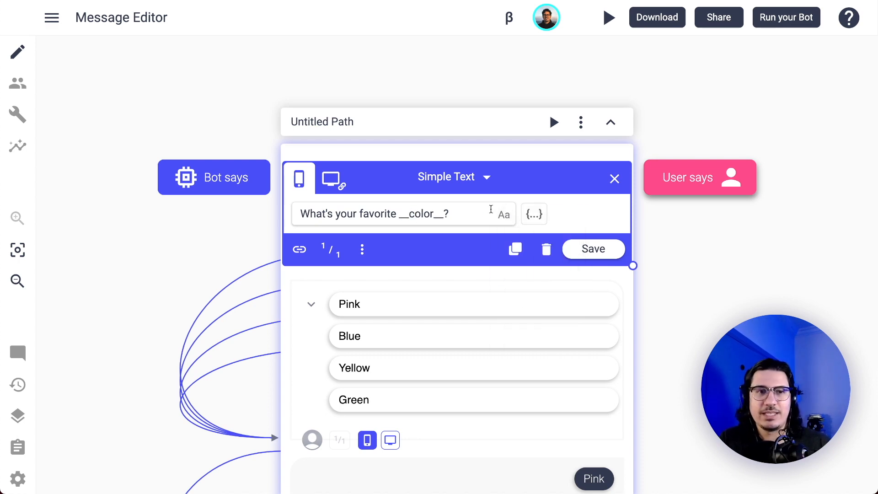
click(586, 251)
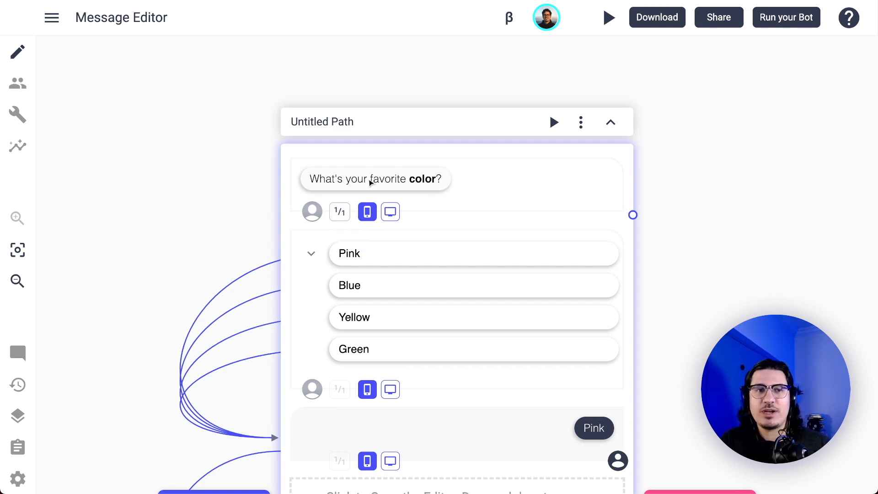
Add a second utterance to the bold question message, with the unformatted text "What's your favorite color?", and save it.
click(344, 214)
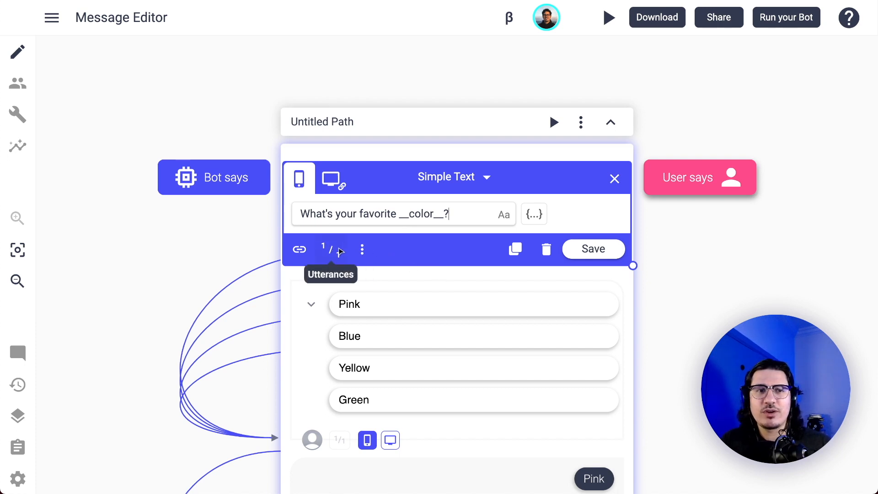
click(338, 251)
click(380, 287)
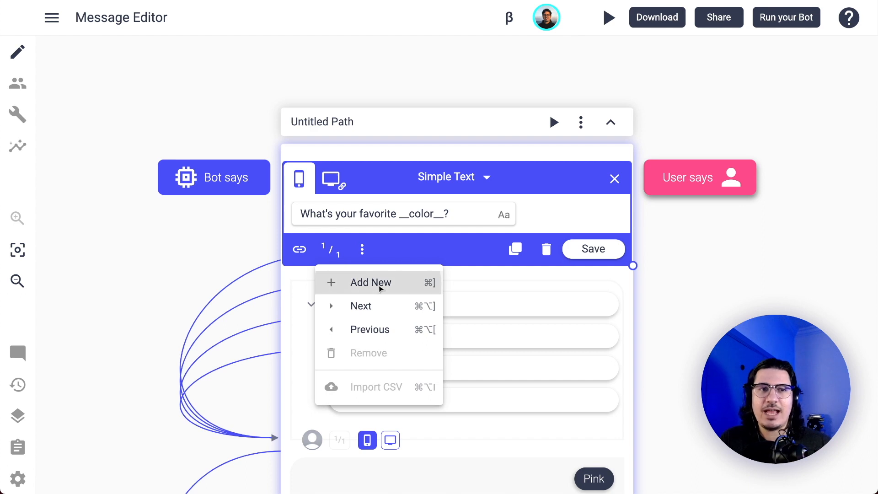
click(380, 215)
key(alt+Right)
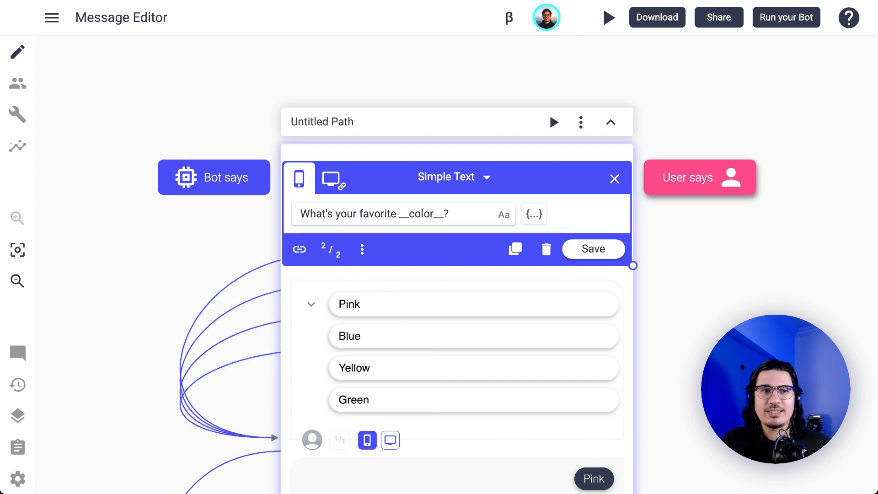
key(super+shift+Right)
text(colo)
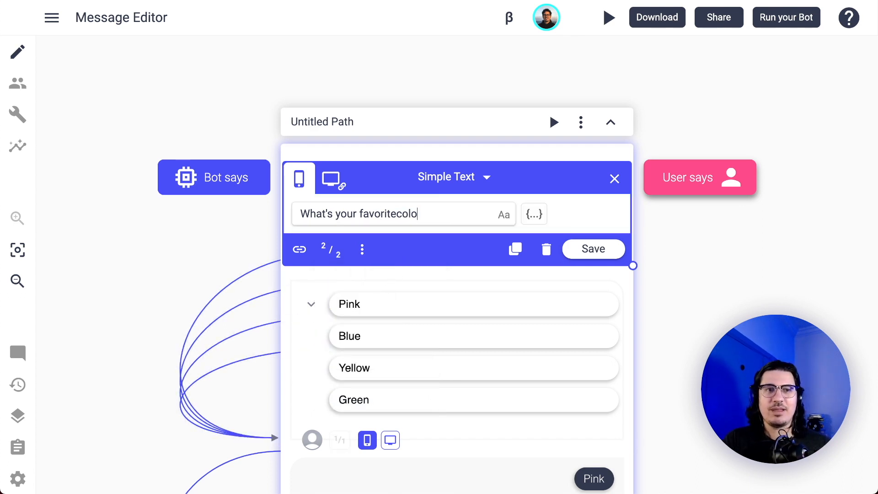
key(BackSpace)
key(BackSpace)
key(BackSpace)
key(BackSpace)
text(color?)
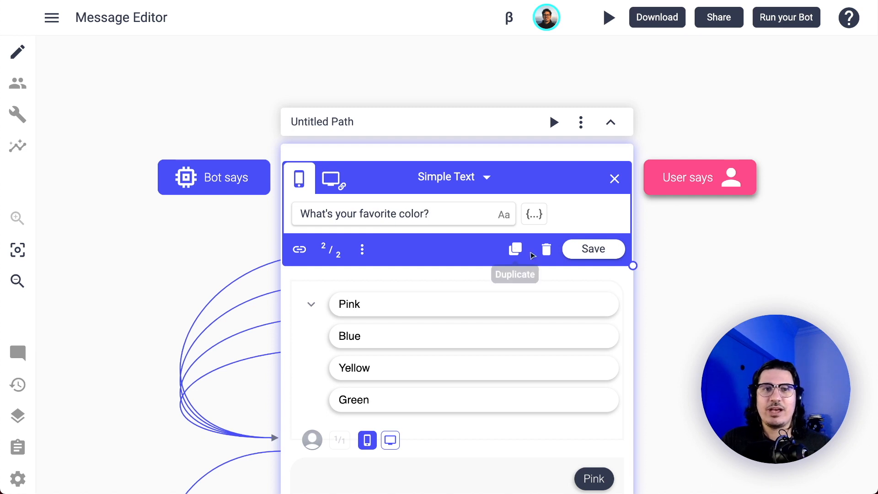
click(589, 259)
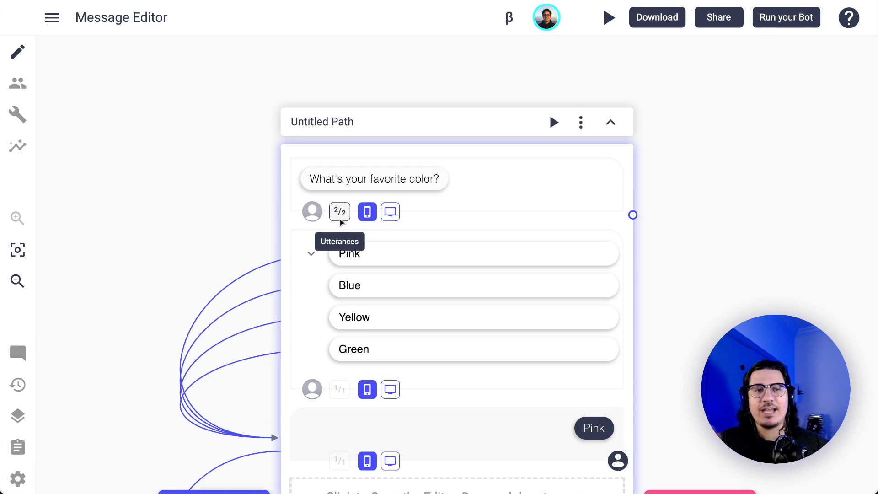
Cycle repeatedly through the two utterances of the favorite color question to compare them.
click(341, 220)
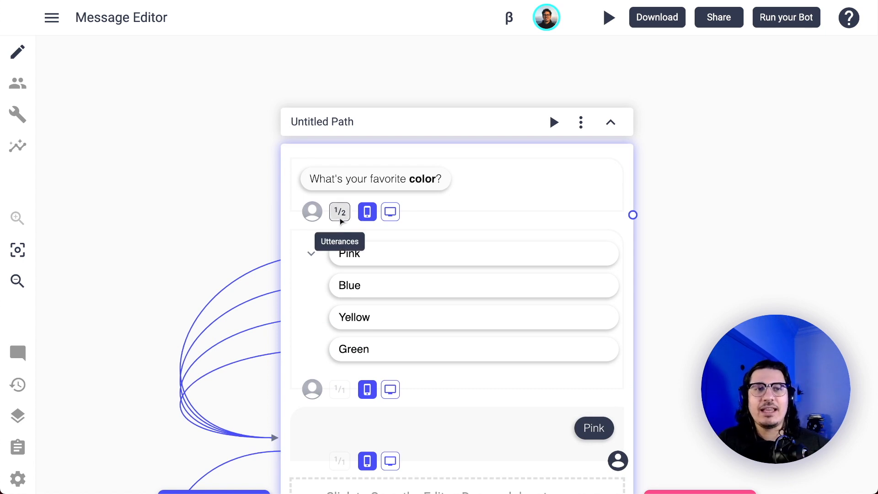
click(340, 219)
click(341, 219)
click(340, 219)
click(341, 219)
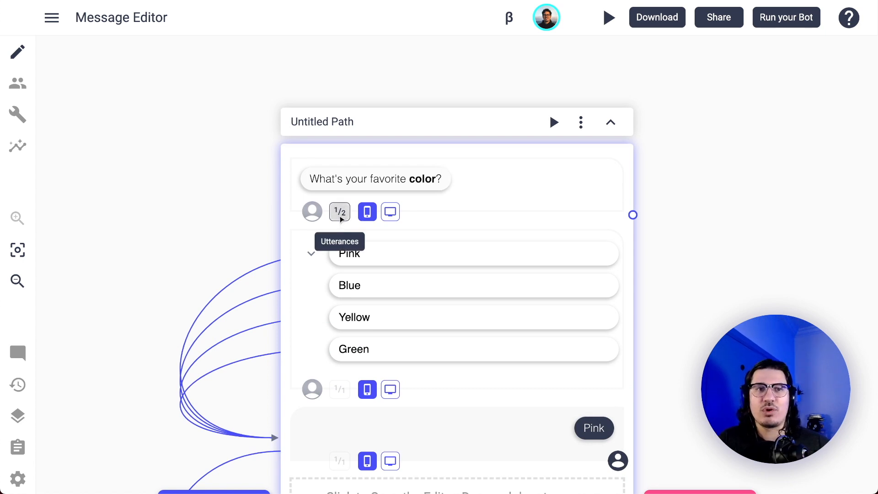
click(341, 219)
click(341, 219)
click(341, 219)
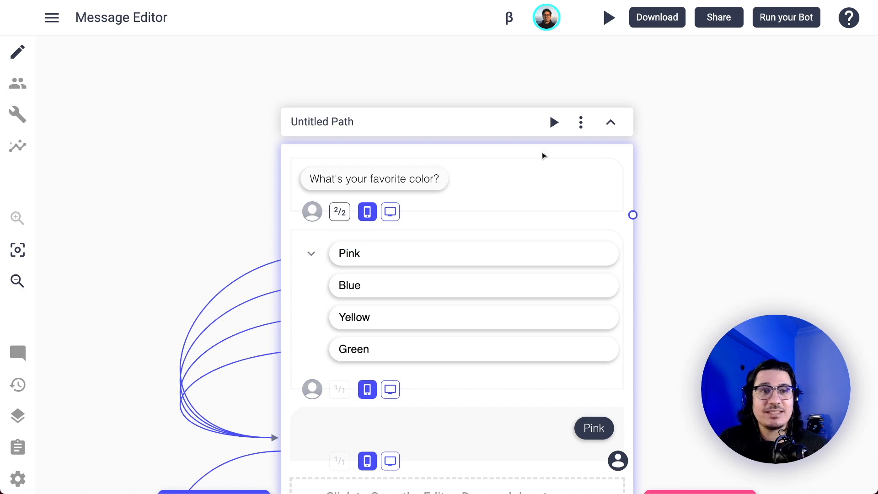
scroll(612, 223, right, 3)
scroll(613, 223, left, 5)
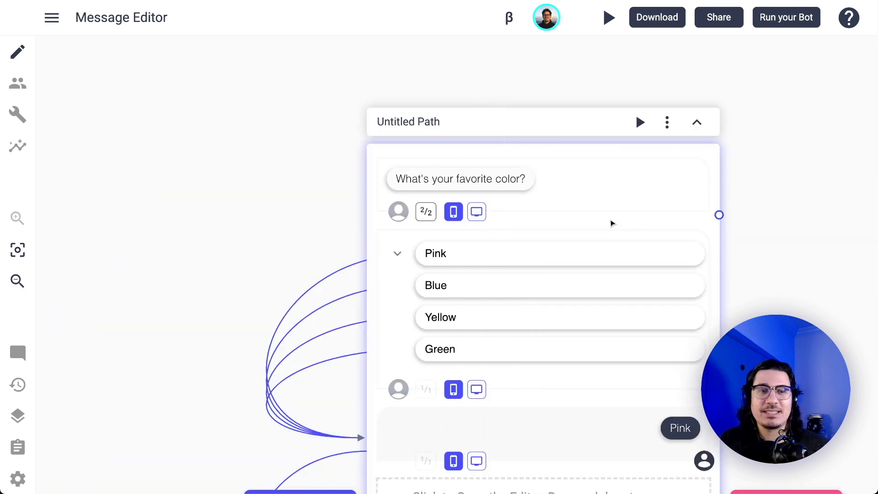
scroll(612, 223, right, 5)
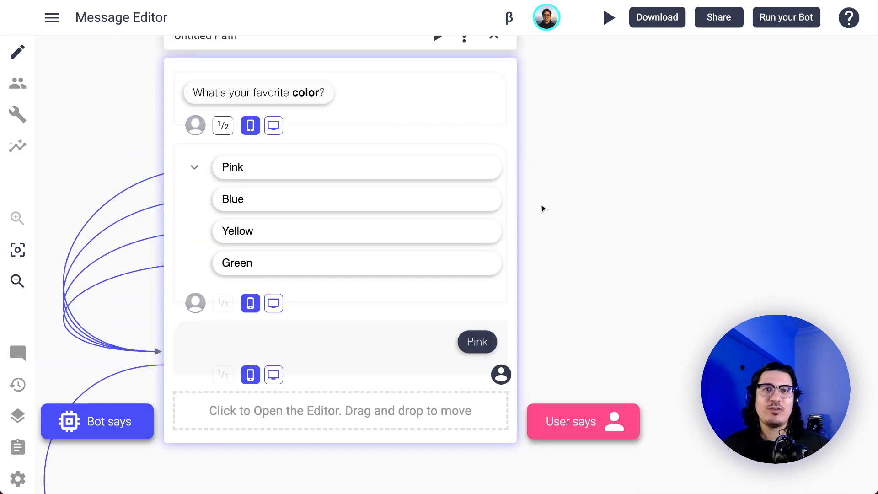